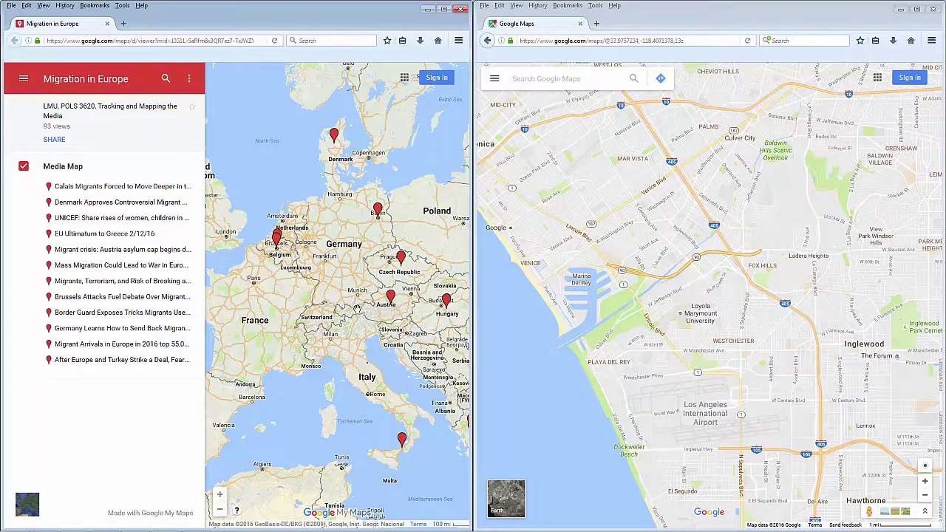
Maximize the Migration in Europe map window and view the entries for the Messina, Italy marker and the Austria asylum cap article.
left_click(442, 10)
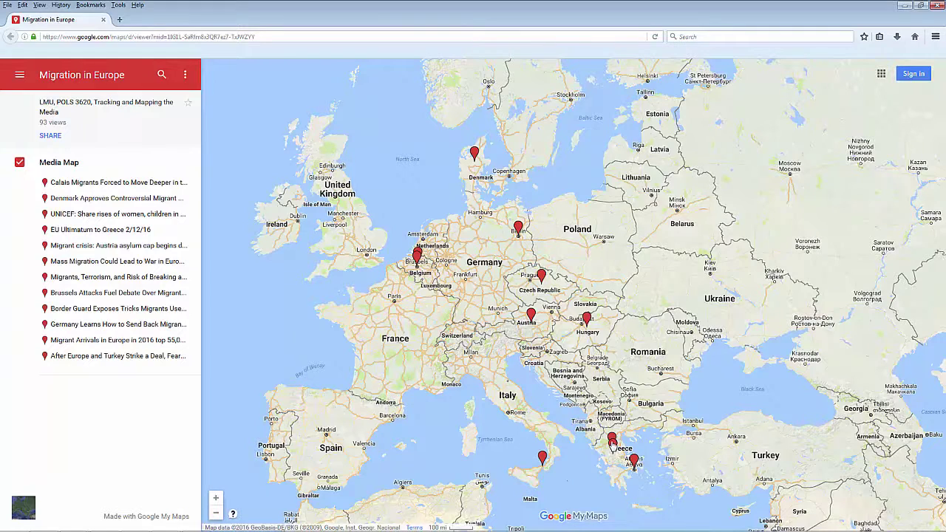
left_click(542, 458)
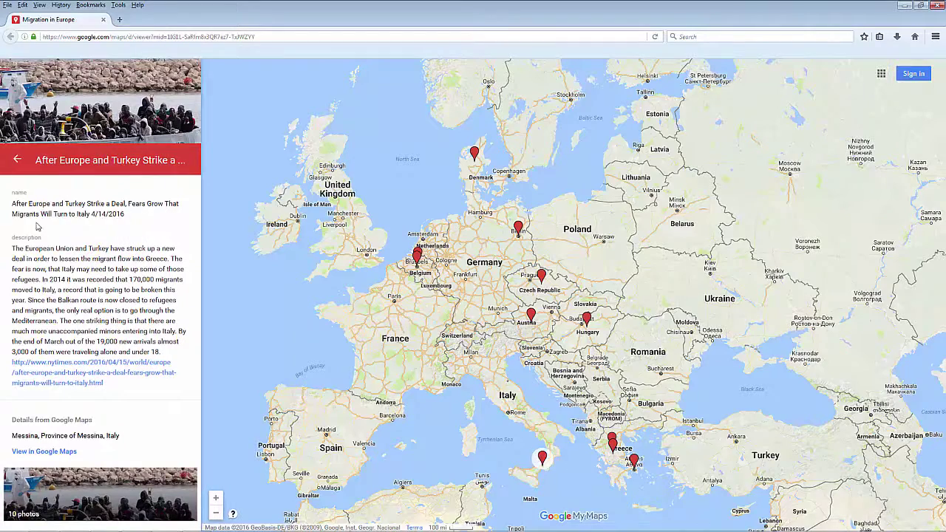
left_click(18, 162)
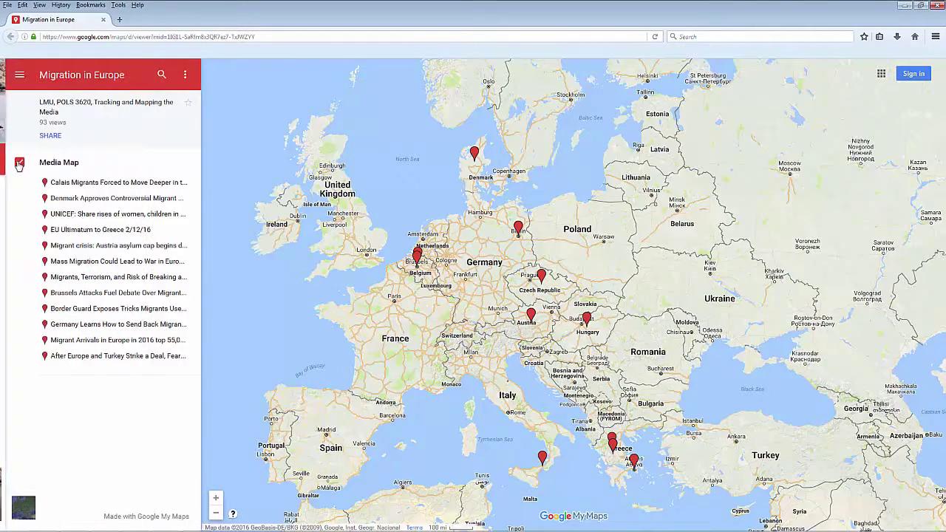
left_click(62, 249)
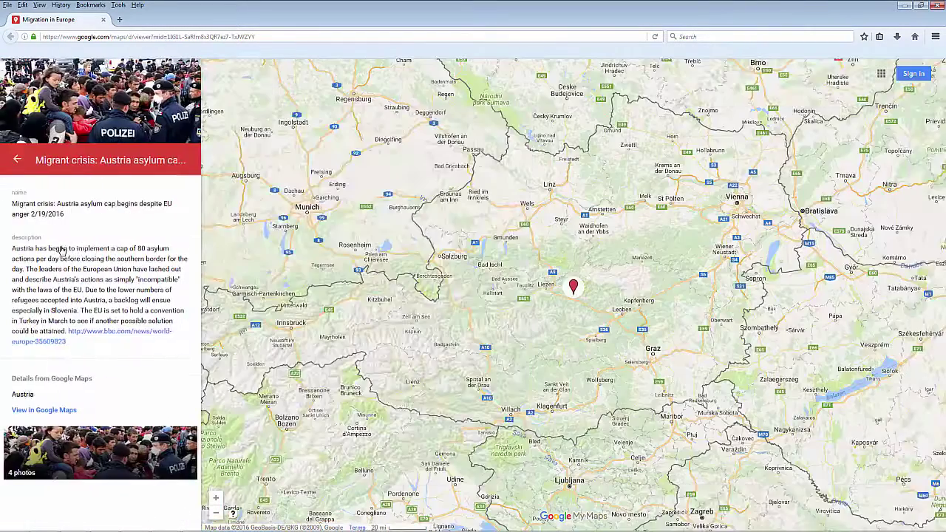
left_click(17, 160)
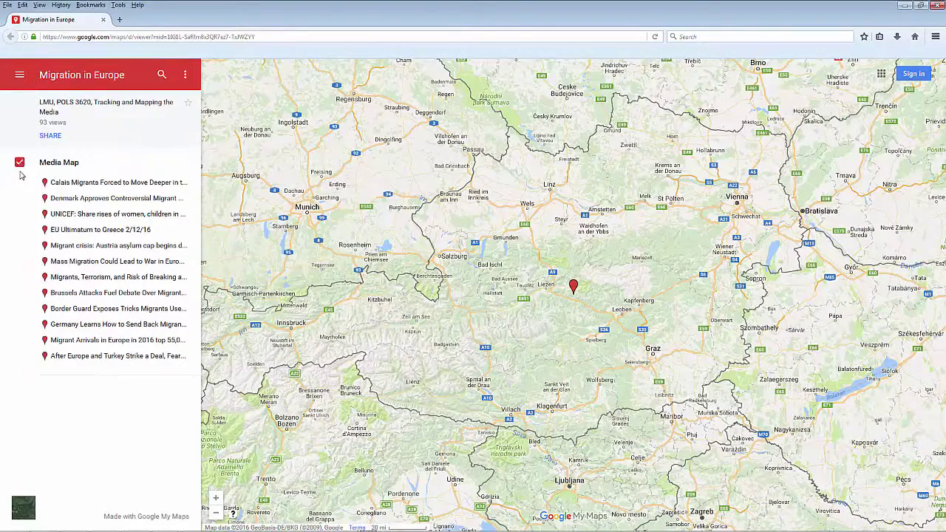
Open google.com/mymaps and create a new map.
left_click(149, 37)
type("google.com/")
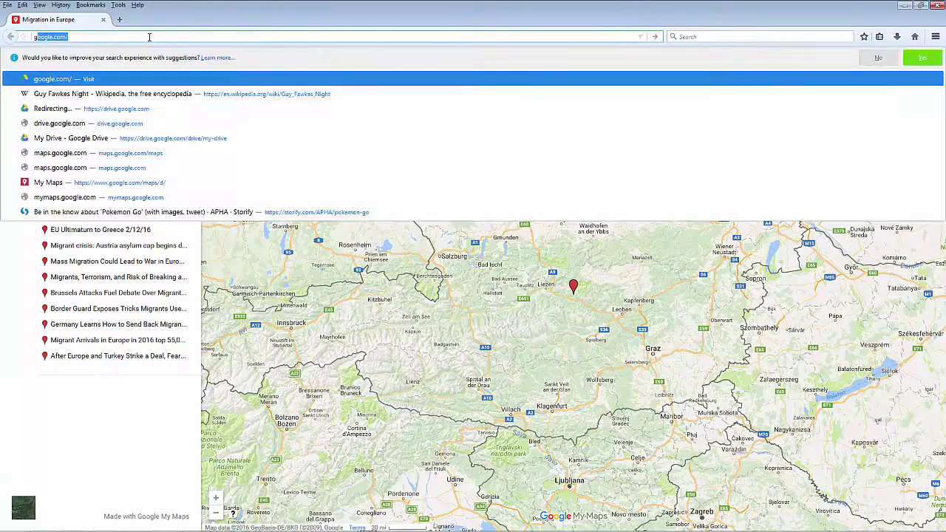
type("mymaps")
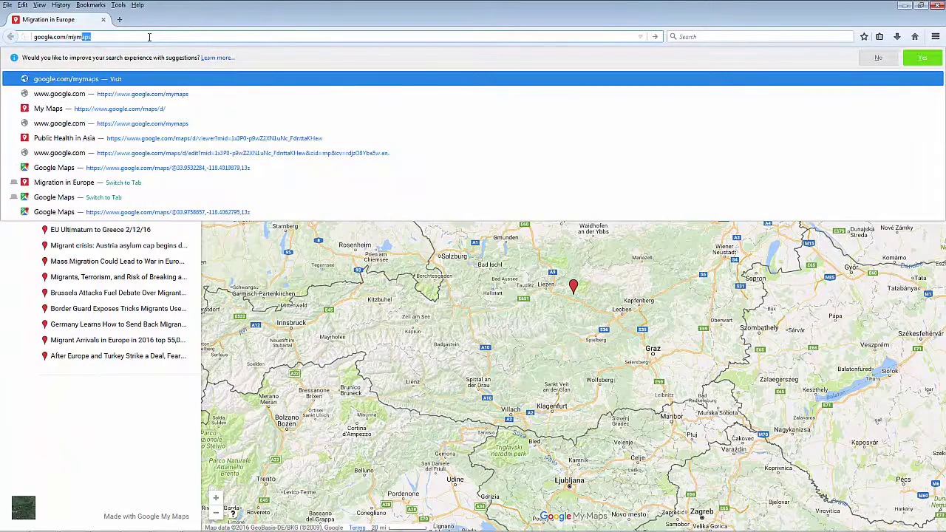
key("Return")
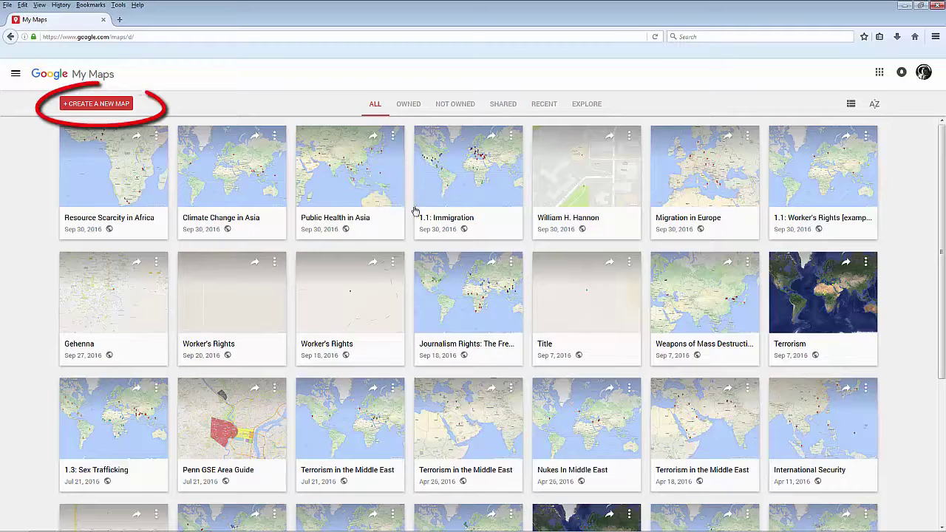
left_click(84, 104)
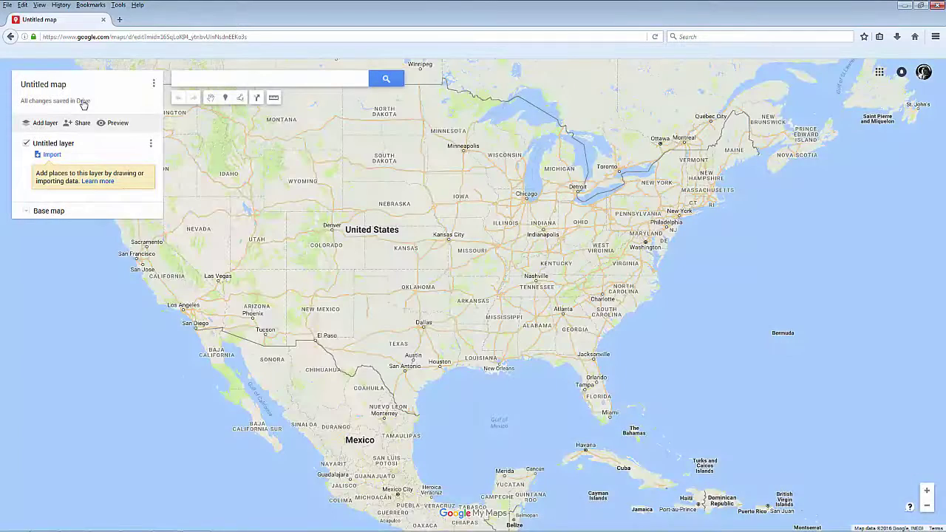
Title the untitled map "Google My Maps Example" and save it.
left_click(41, 84)
type("Google My Maps Example")
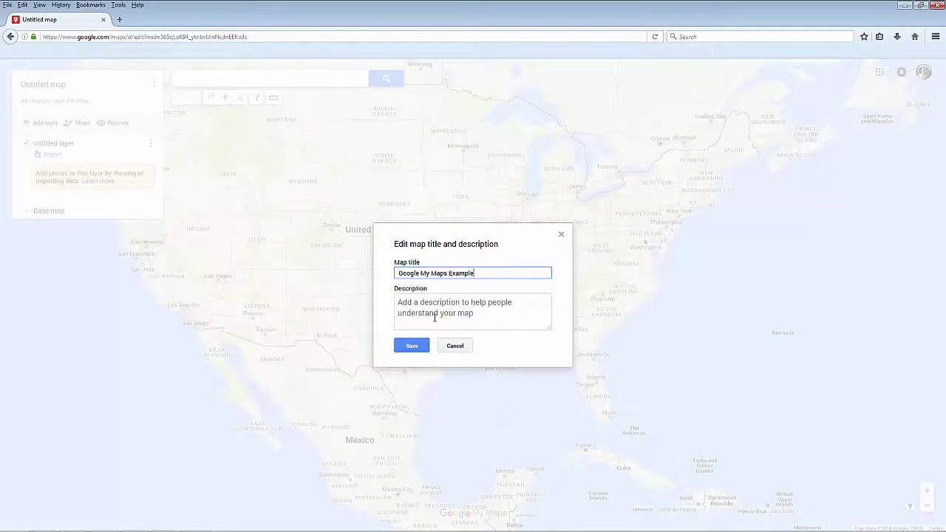
left_click(410, 345)
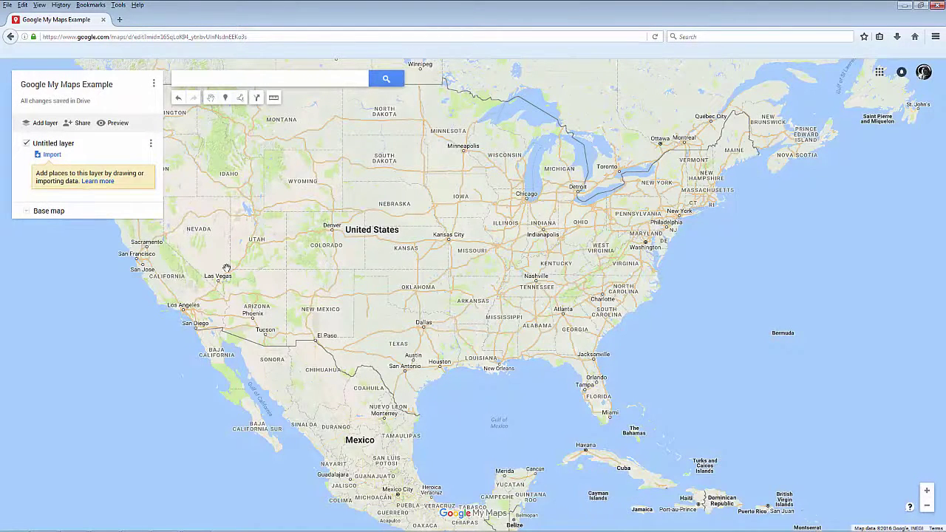
Change the map's link sharing to On - Public on the web and save the sharing settings.
left_click(80, 124)
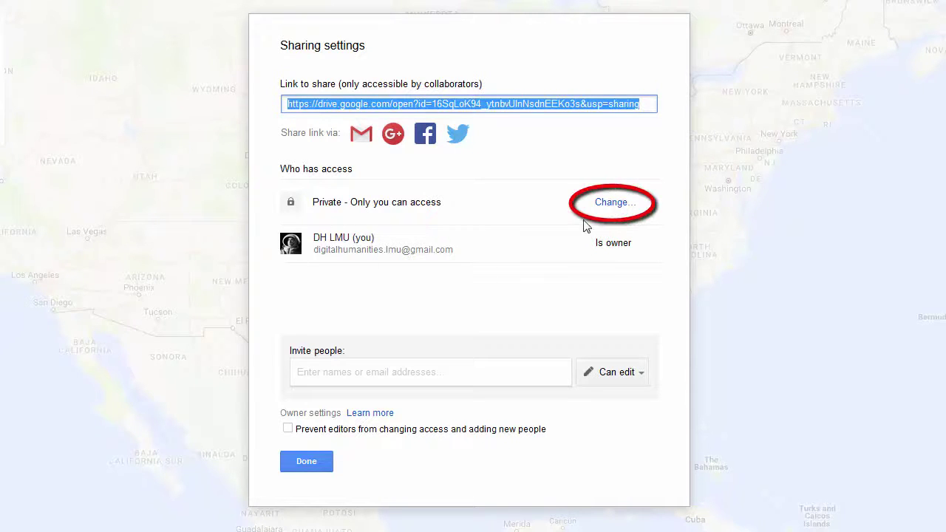
left_click(606, 205)
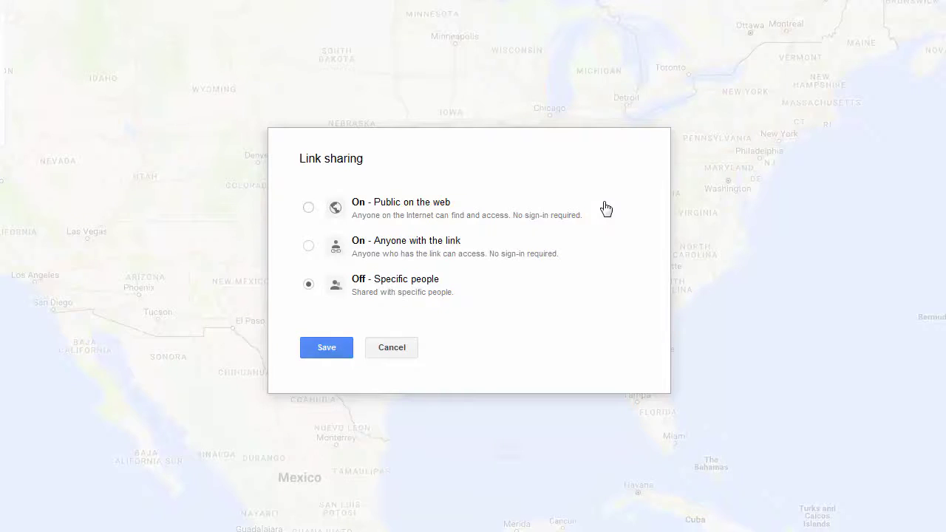
left_click(308, 207)
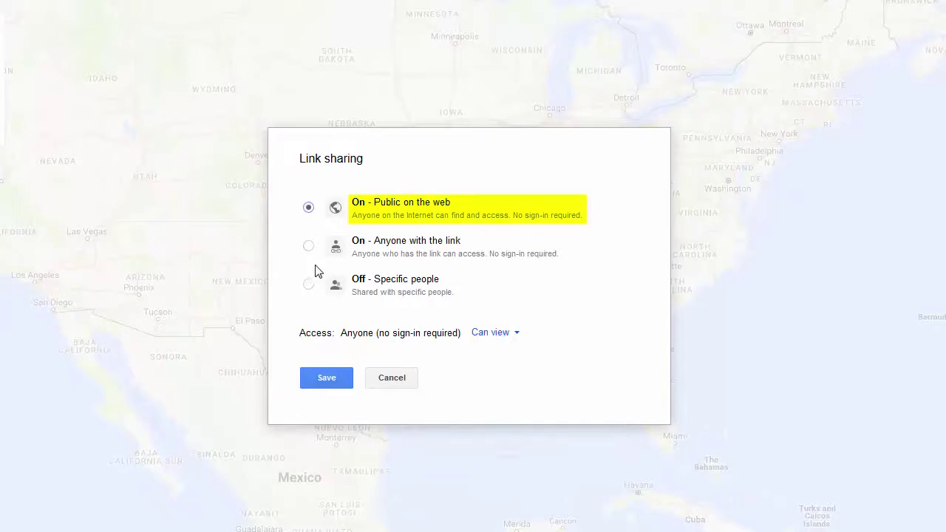
left_click(326, 378)
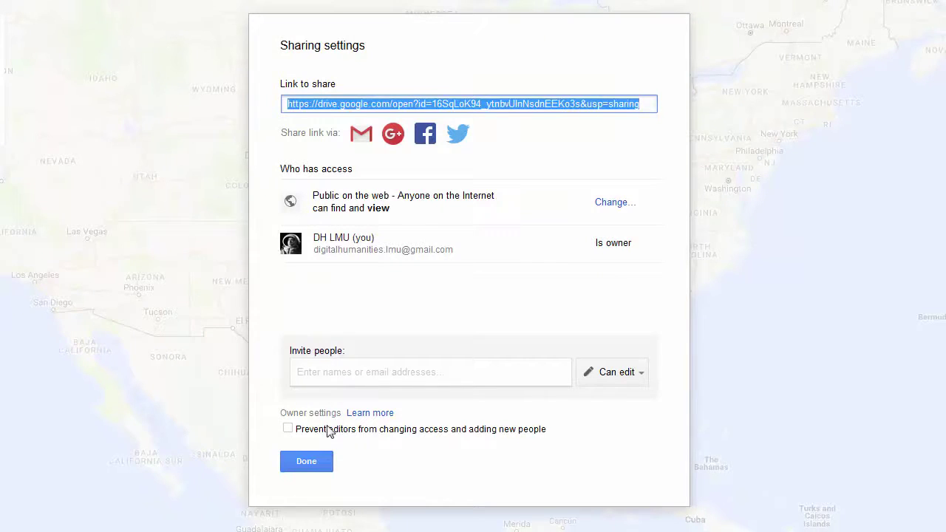
left_click(320, 462)
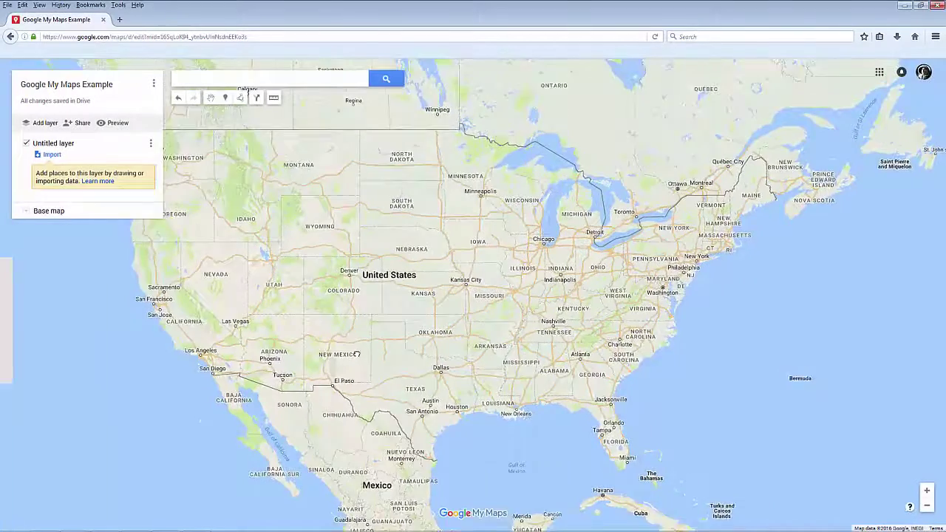
Try out the satellite and other alternative base map styles, and return to the standard road map style.
left_click_drag(356, 355, 405, 372)
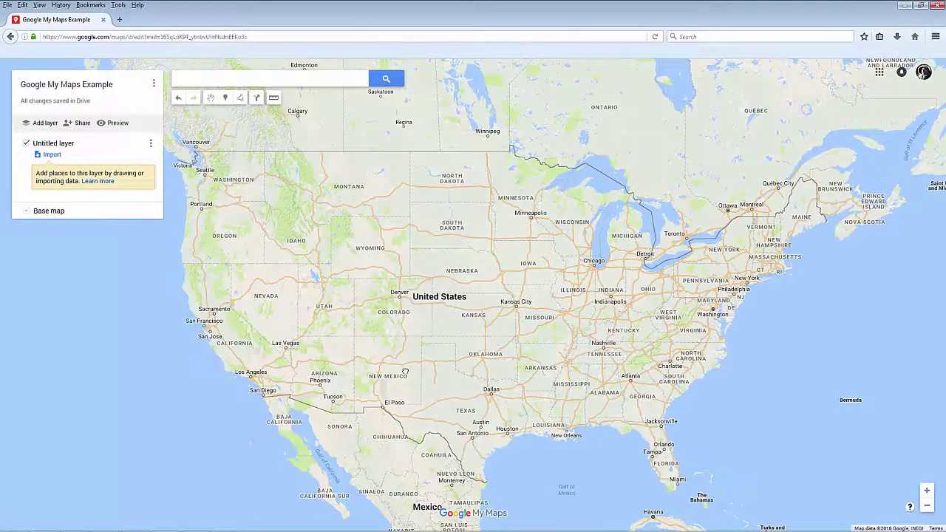
left_click(25, 212)
left_click(91, 238)
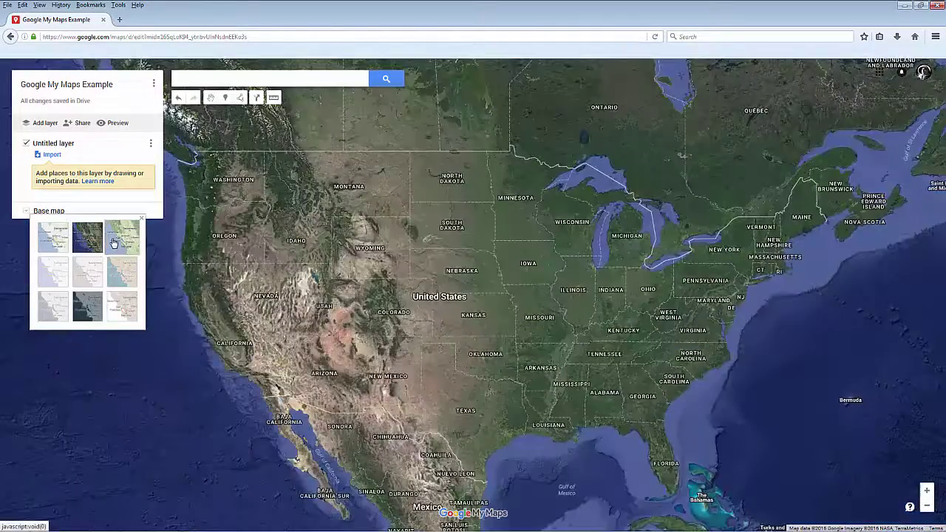
left_click(114, 241)
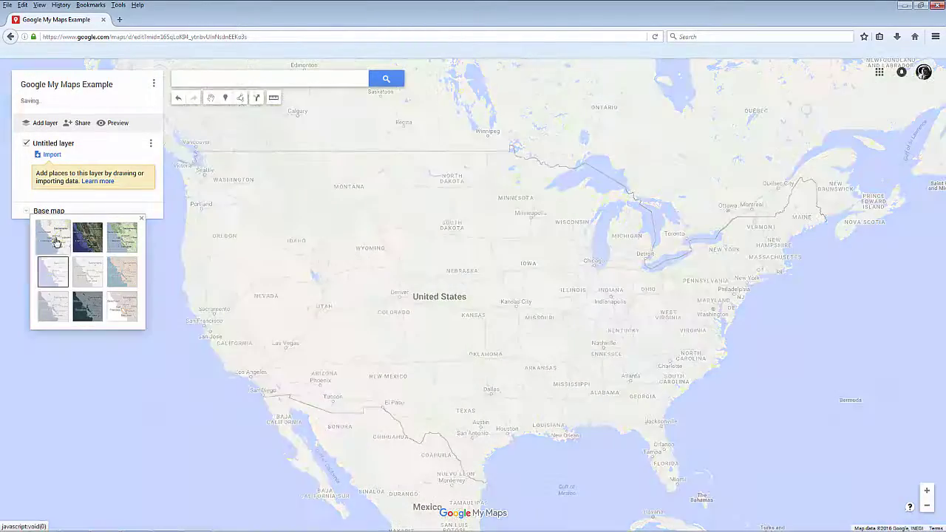
left_click(55, 240)
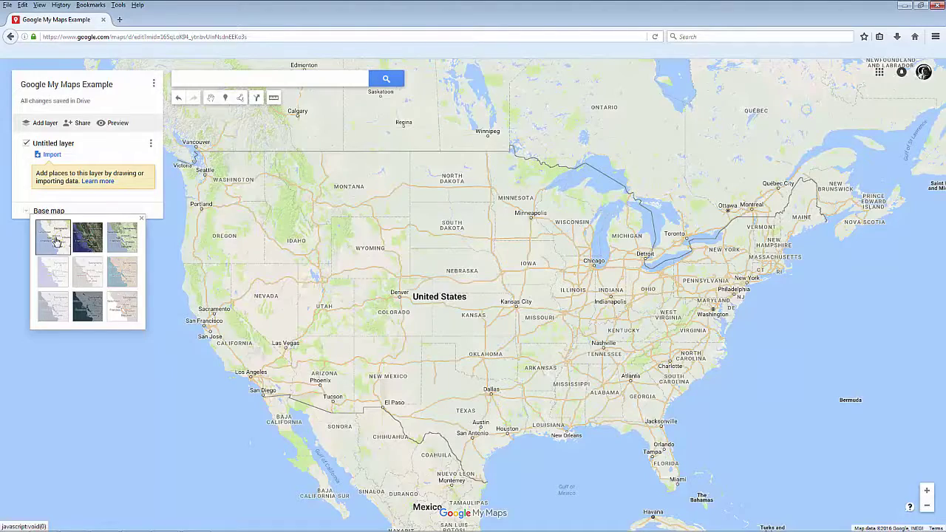
Frame the western United States from the Pacific coast inland and set it as the map's default view.
left_click_drag(278, 283, 372, 288)
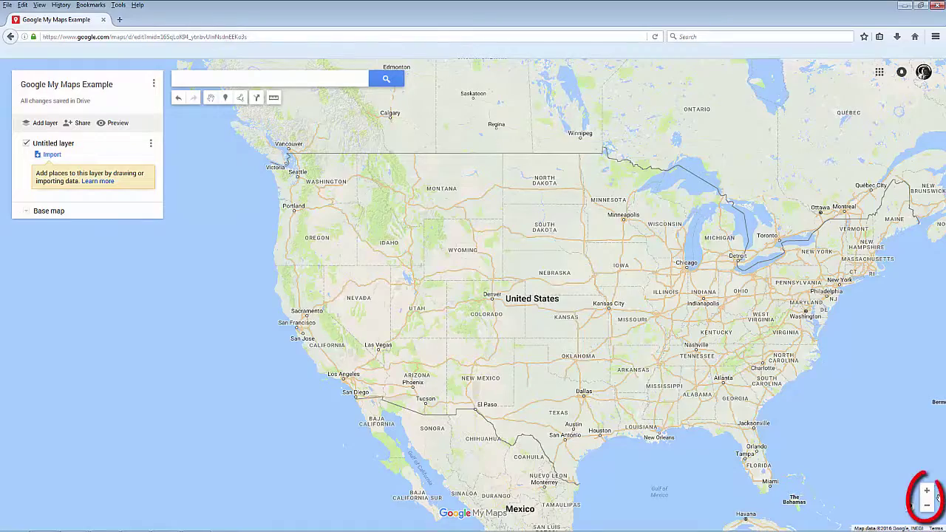
left_click(930, 491)
left_click_drag(337, 385, 490, 379)
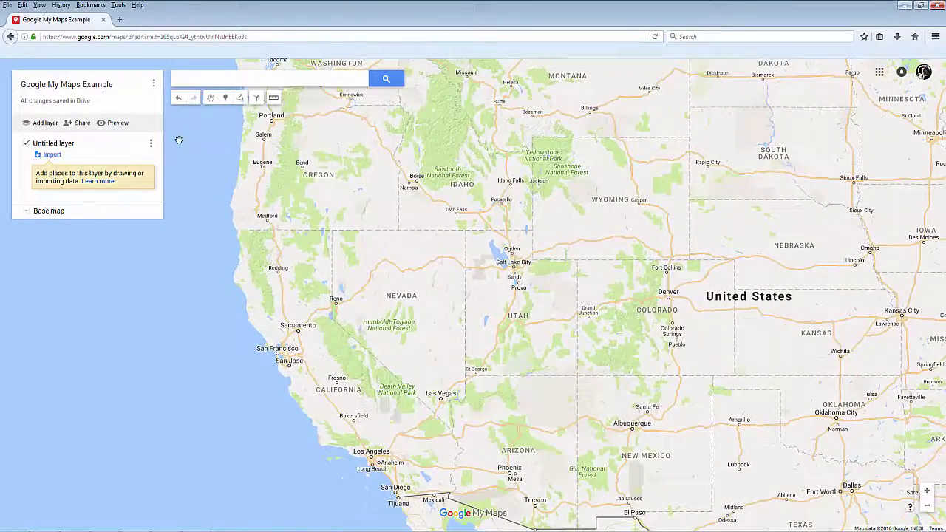
left_click(155, 85)
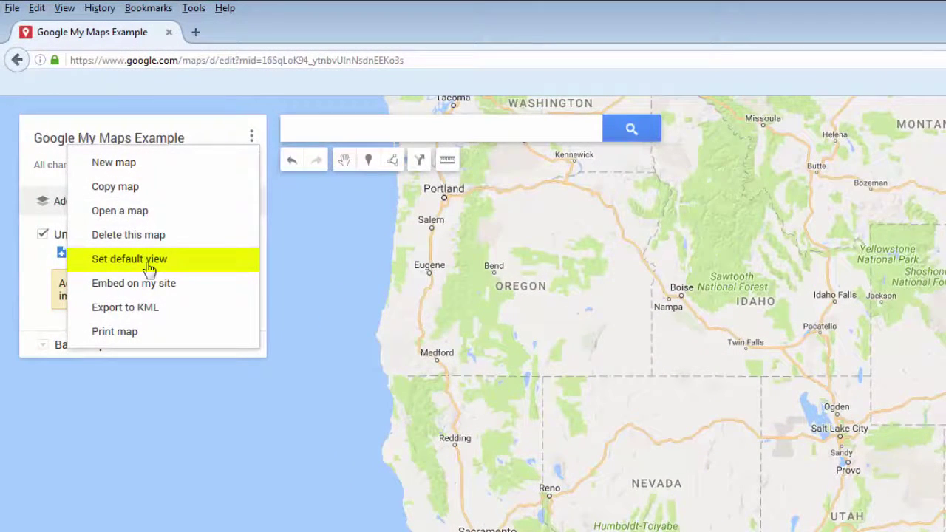
left_click(148, 270)
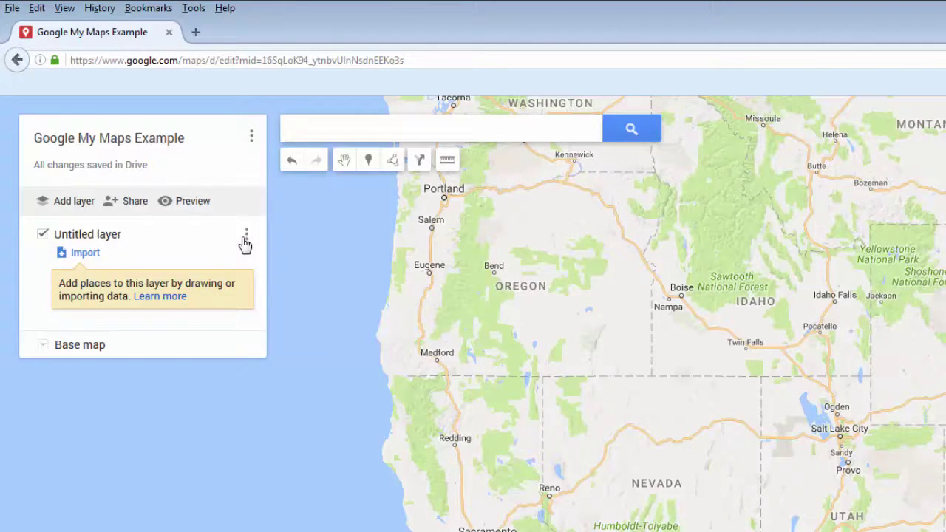
Add another layer to the map and rename the first layer "Layer 1".
left_click(84, 207)
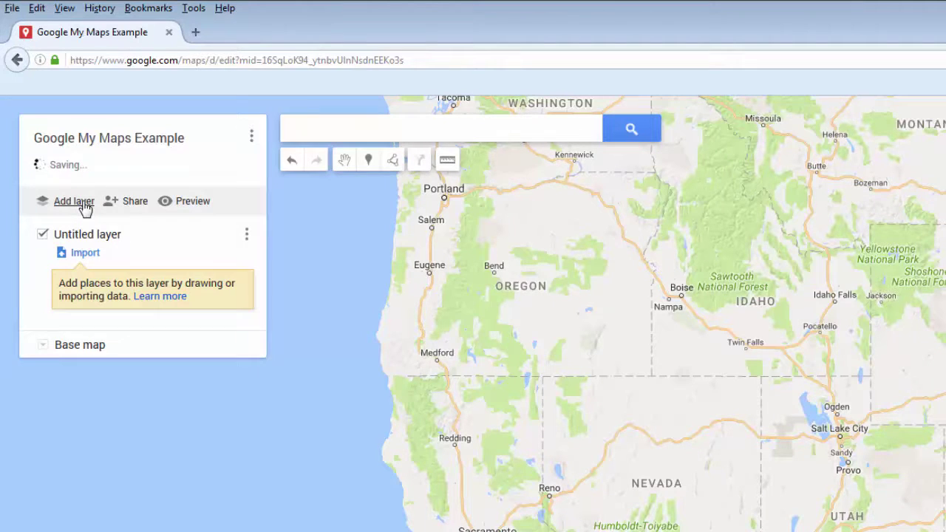
left_click(89, 240)
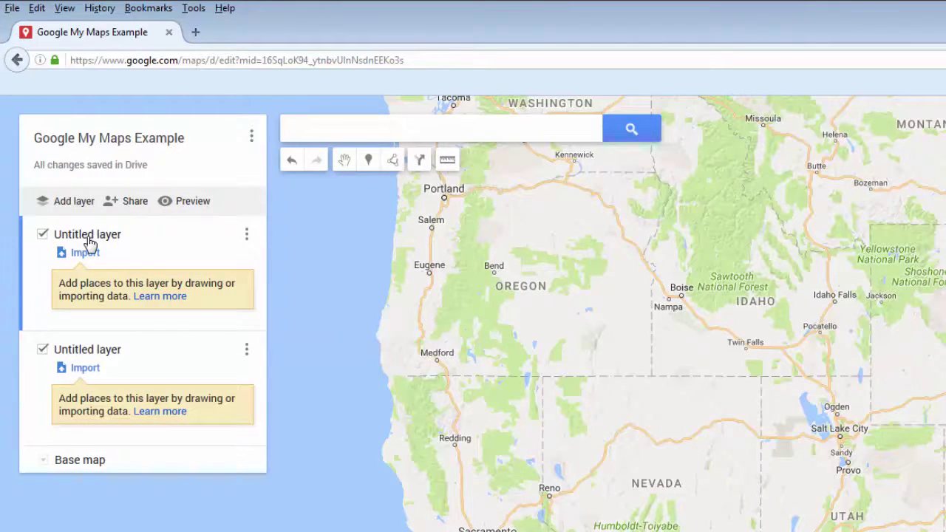
left_click(247, 235)
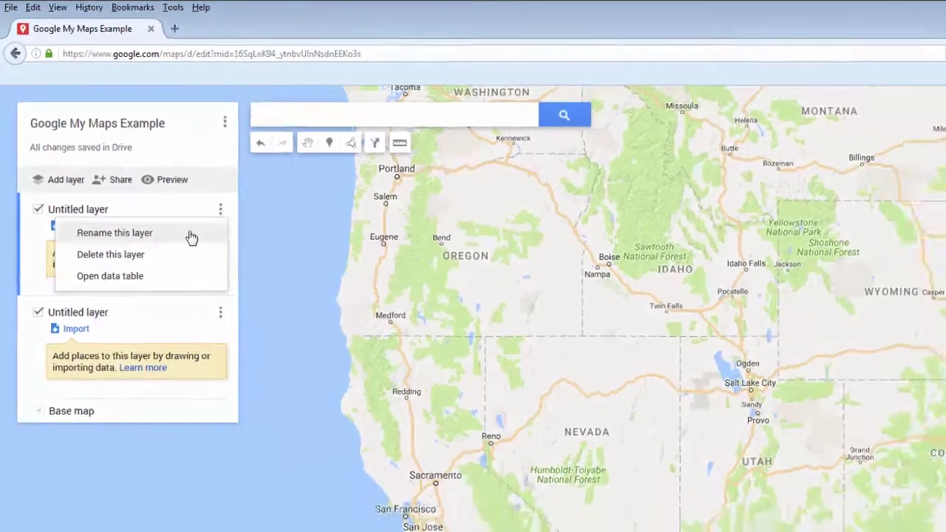
left_click(213, 262)
type("Layer 1")
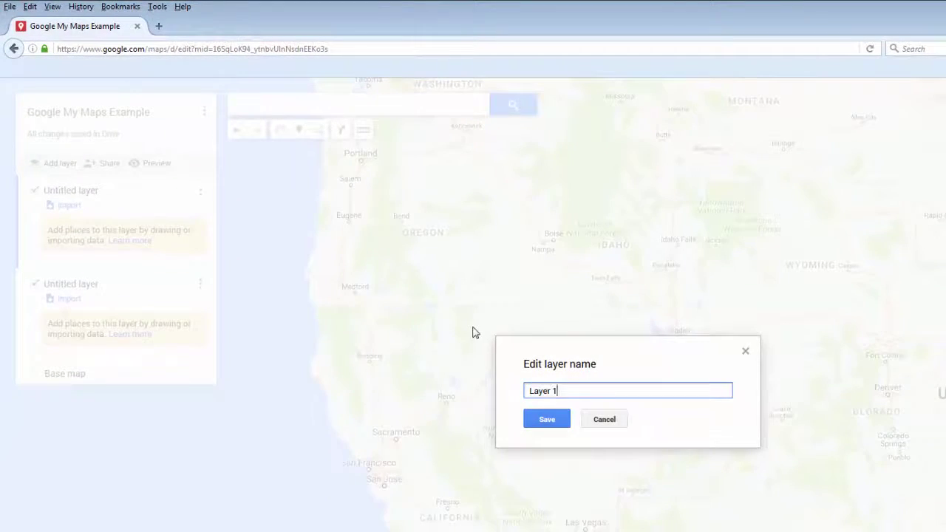
left_click(555, 419)
Rename the remaining untitled layer "Layer 2" and toggle its visibility off and back on.
left_click(199, 283)
left_click(101, 302)
type("Layer 2")
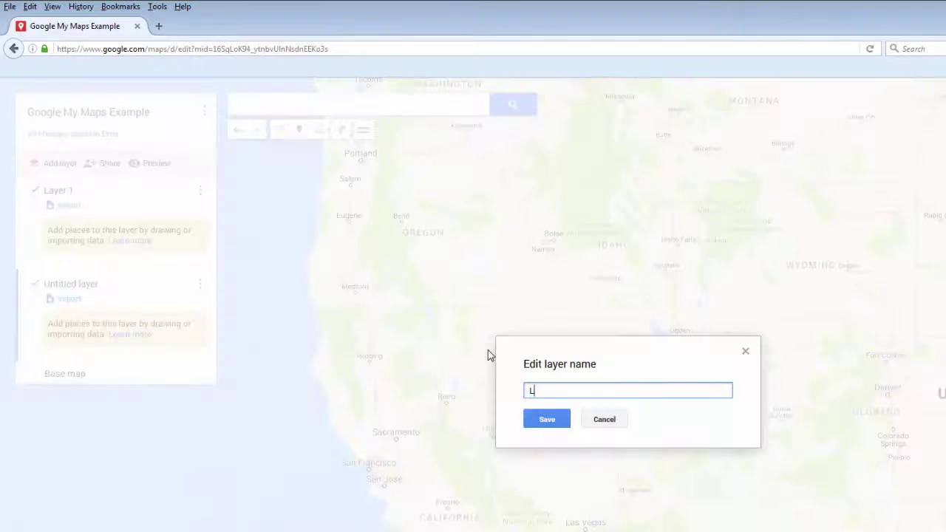
left_click(560, 420)
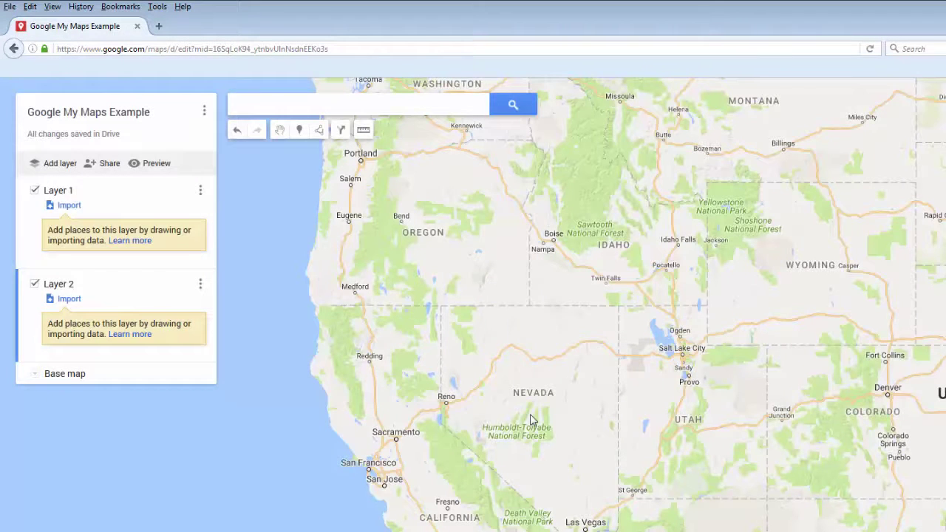
left_click(35, 285)
left_click(35, 285)
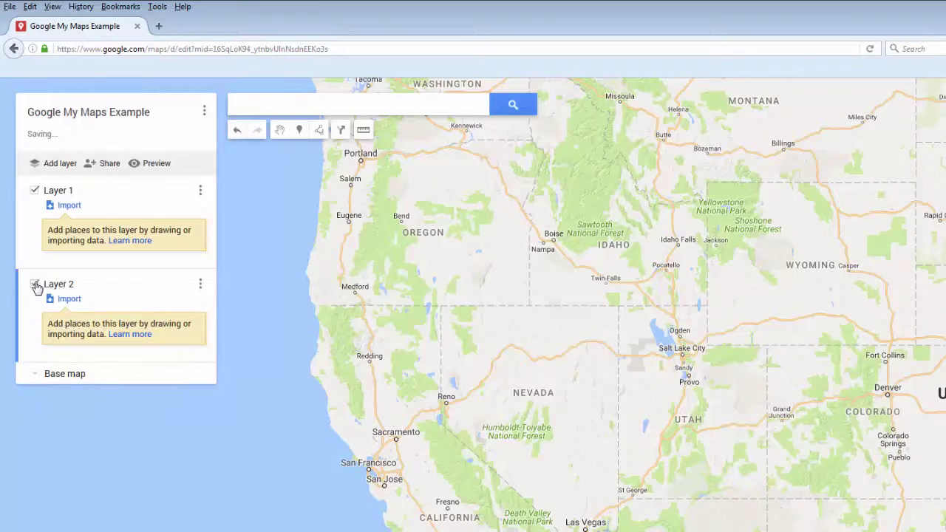